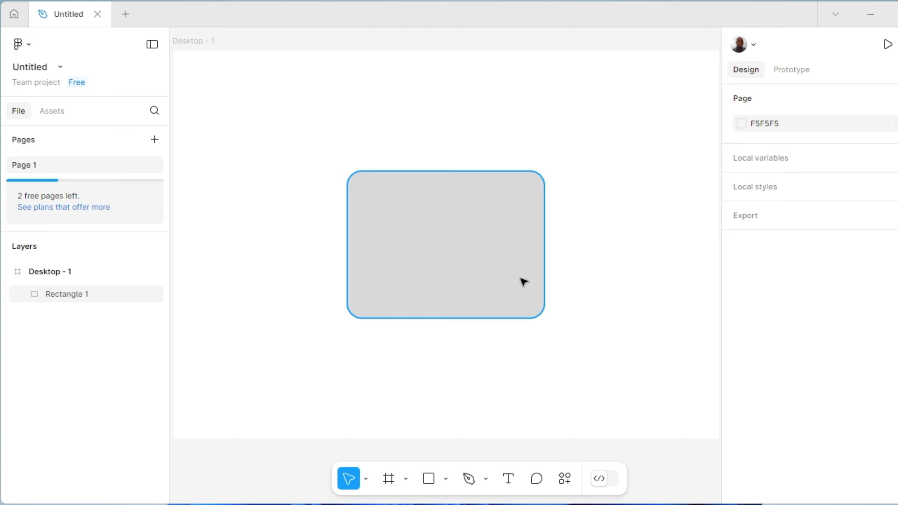
- Open the Pexels plugin for the grey rounded rectangle and browse its popular images
{"action": "right_click", "coordinate": [523, 282]}
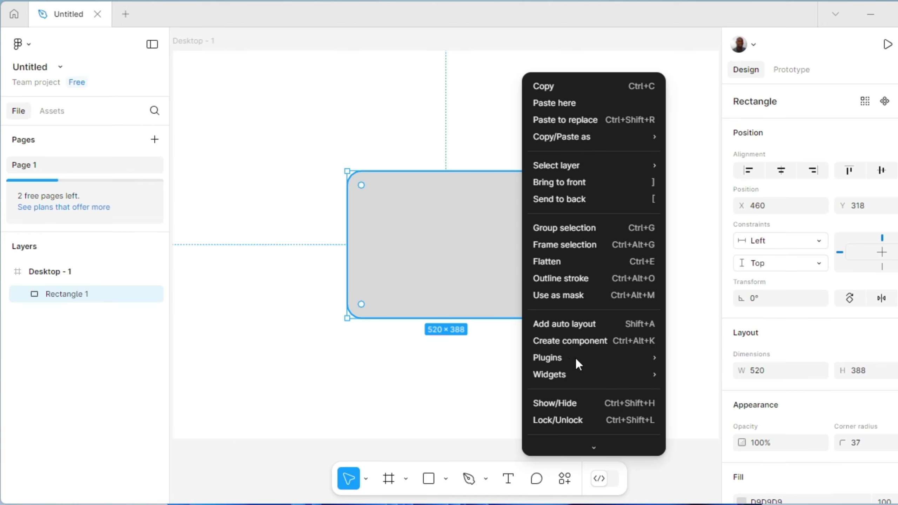
{"action": "mouse_move", "coordinate": [633, 355]}
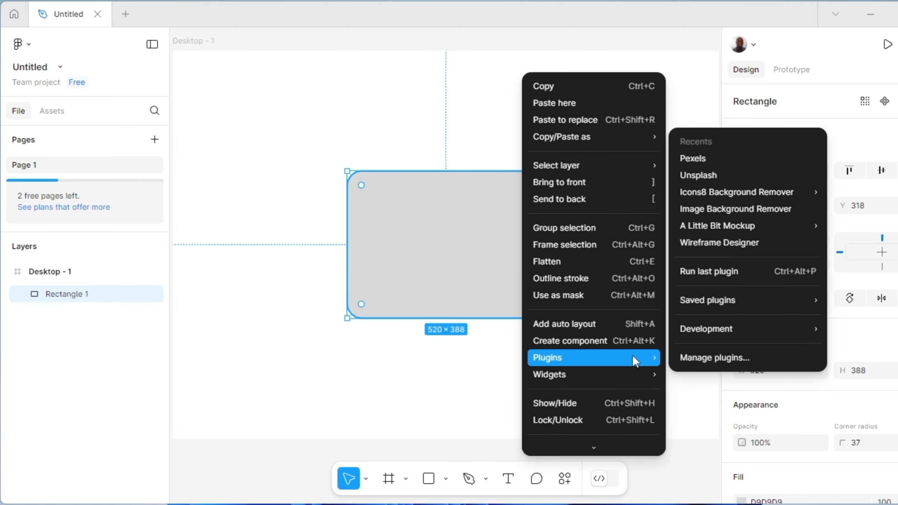
{"action": "left_click", "coordinate": [711, 359]}
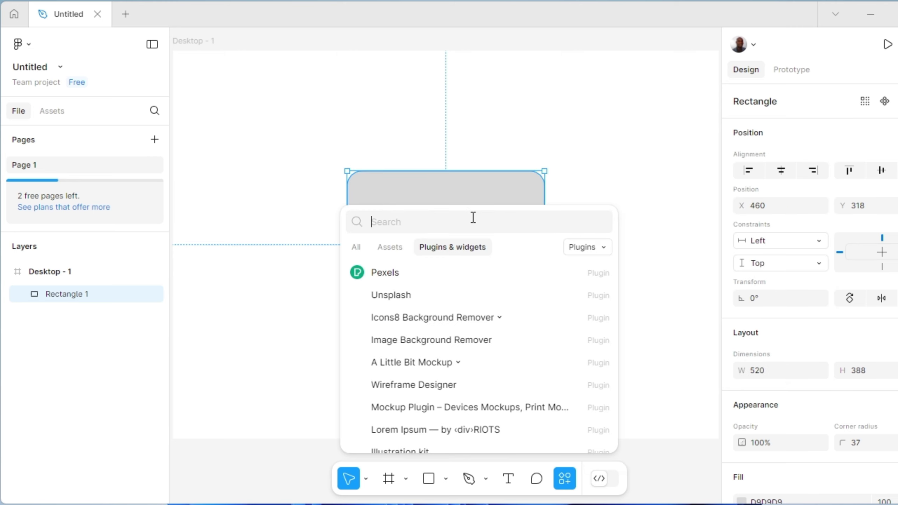
{"action": "left_click", "coordinate": [431, 272]}
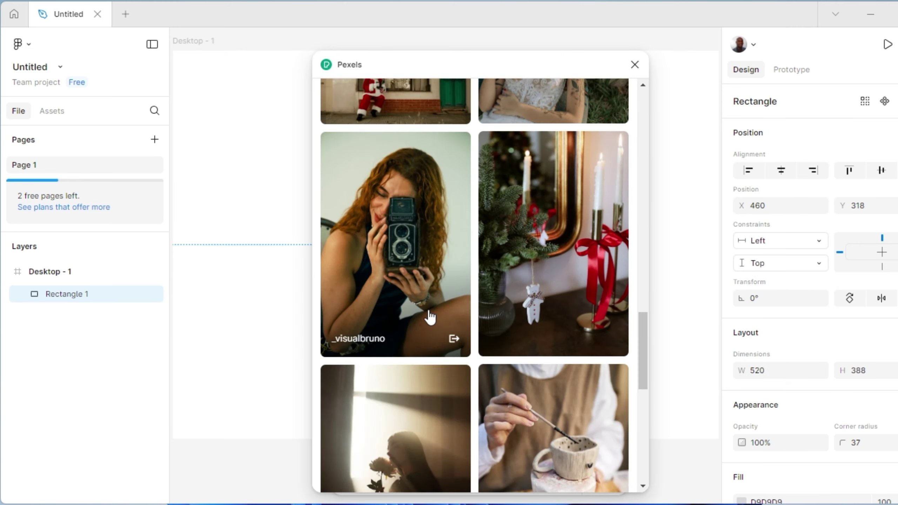
{"action": "scroll", "coordinate": [428, 314], "scroll_direction": "down", "scroll_amount": 6}
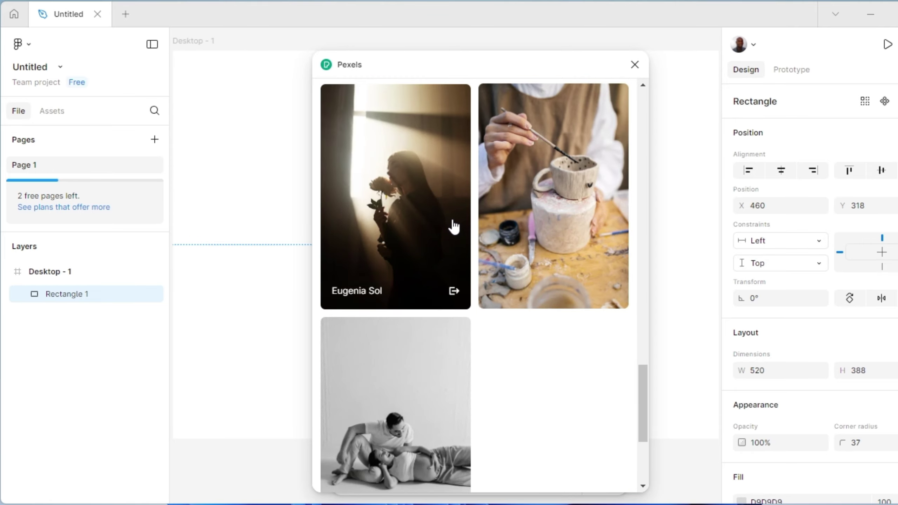
{"action": "scroll", "coordinate": [455, 222], "scroll_direction": "up", "scroll_amount": 5}
{"action": "scroll", "coordinate": [455, 223], "scroll_direction": "up", "scroll_amount": 15}
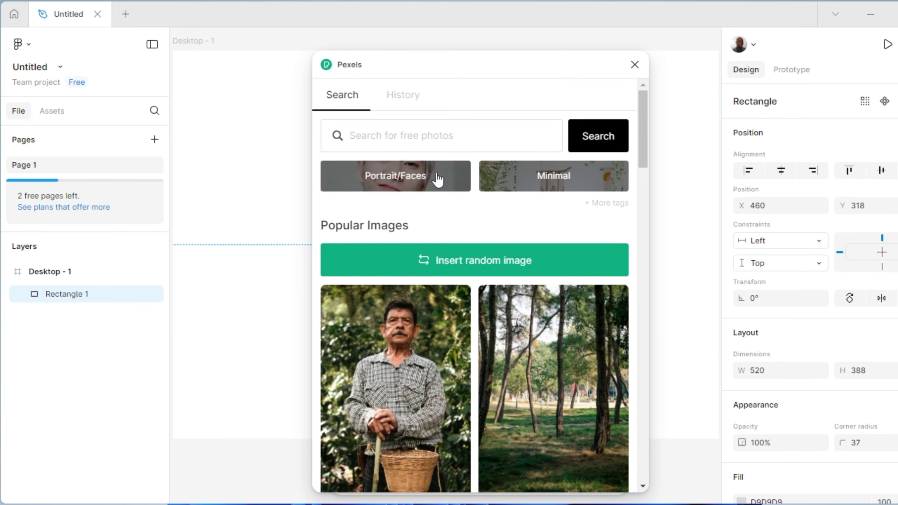
- Search Pexels for "portrait" and insert the photo of the woman in front of pink flowers into the rectangle
{"action": "left_click", "coordinate": [430, 130]}
{"action": "type", "text": "por"}
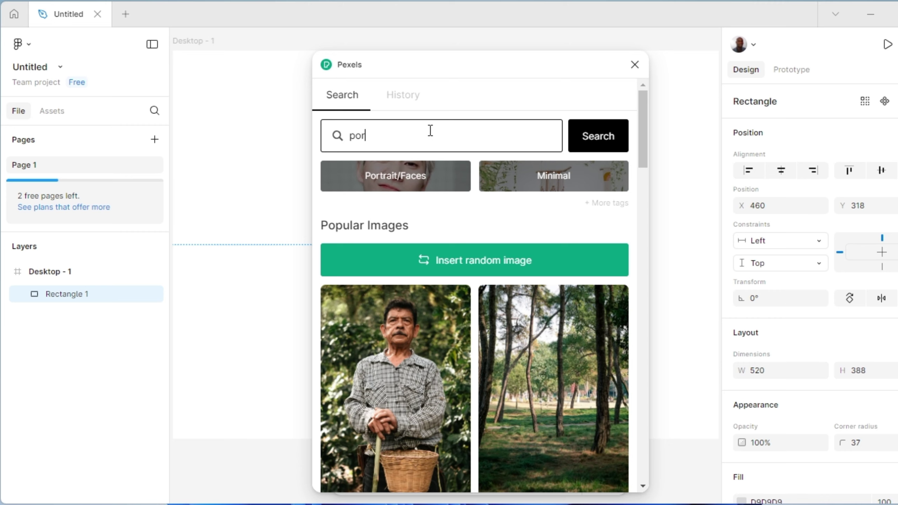
{"action": "type", "text": "trait"}
{"action": "key", "text": "Return"}
{"action": "scroll", "coordinate": [421, 341], "scroll_direction": "down", "scroll_amount": 15}
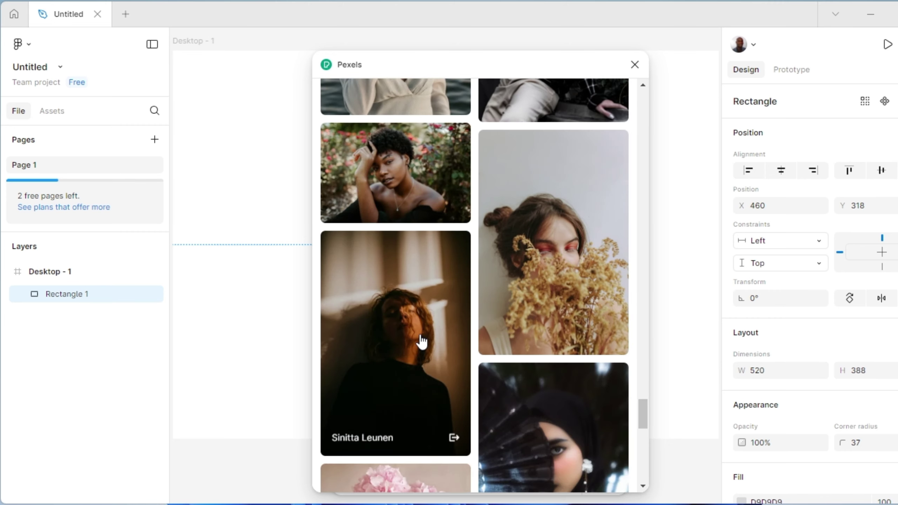
{"action": "left_click", "coordinate": [400, 176]}
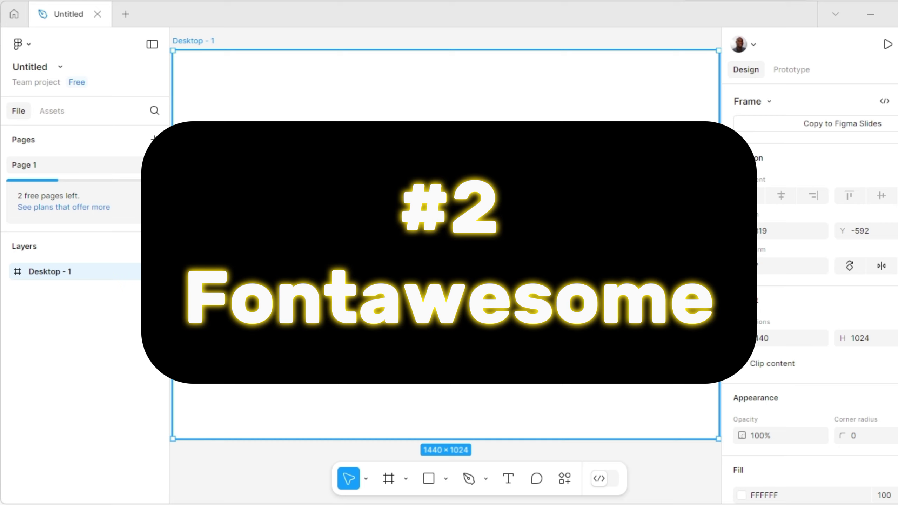
- Find the Font Awesome Icons plugin by searching "fontawesome" and run it on the Desktop - 1 frame
{"action": "right_click", "coordinate": [426, 193]}
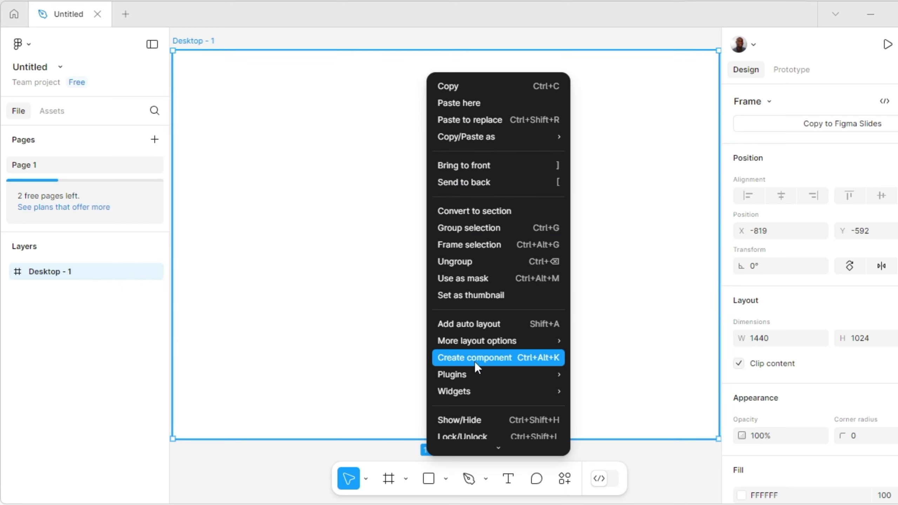
{"action": "mouse_move", "coordinate": [479, 378]}
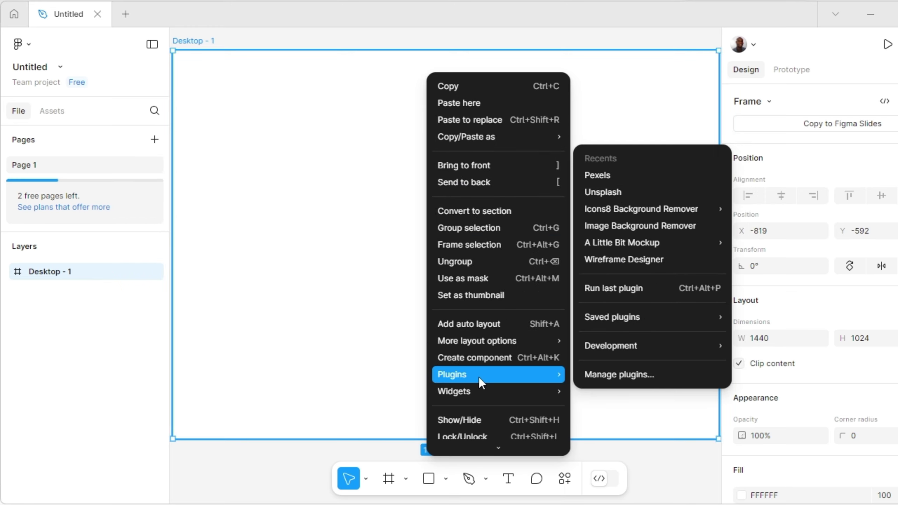
{"action": "left_click", "coordinate": [610, 379]}
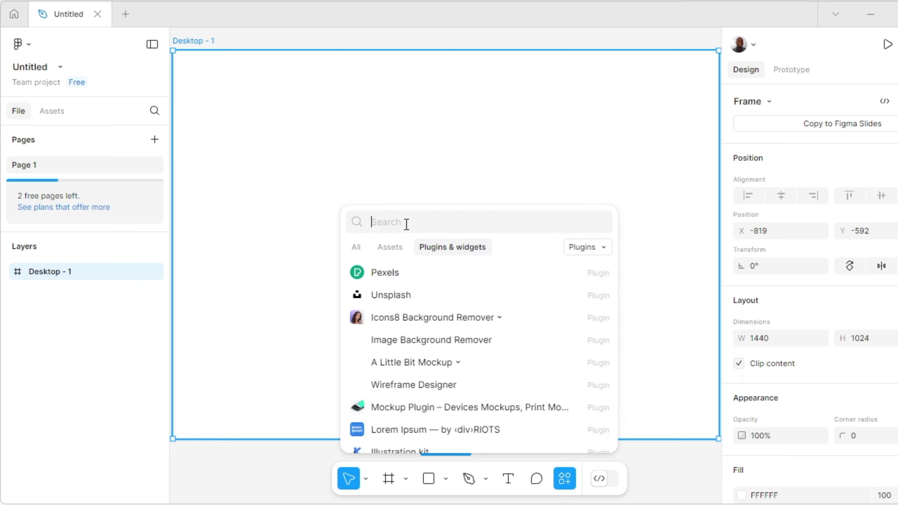
{"action": "type", "text": "fontawesome"}
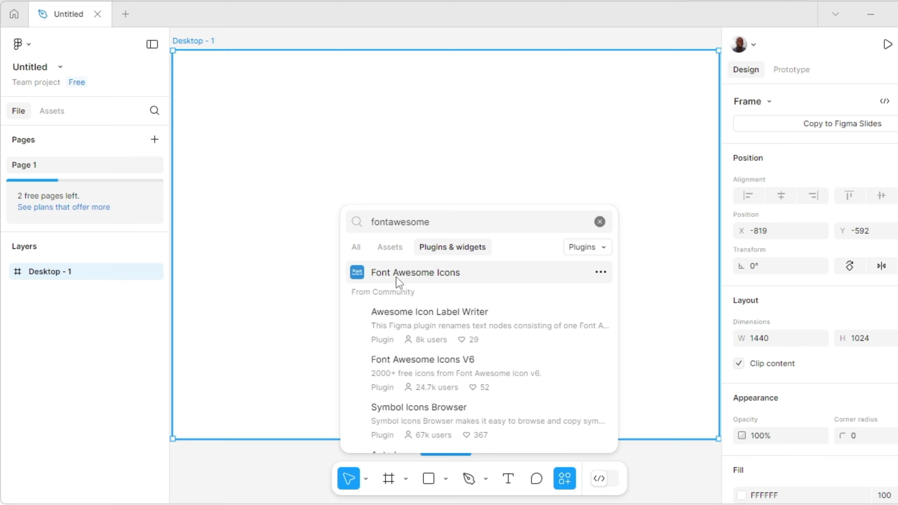
{"action": "left_click", "coordinate": [397, 278]}
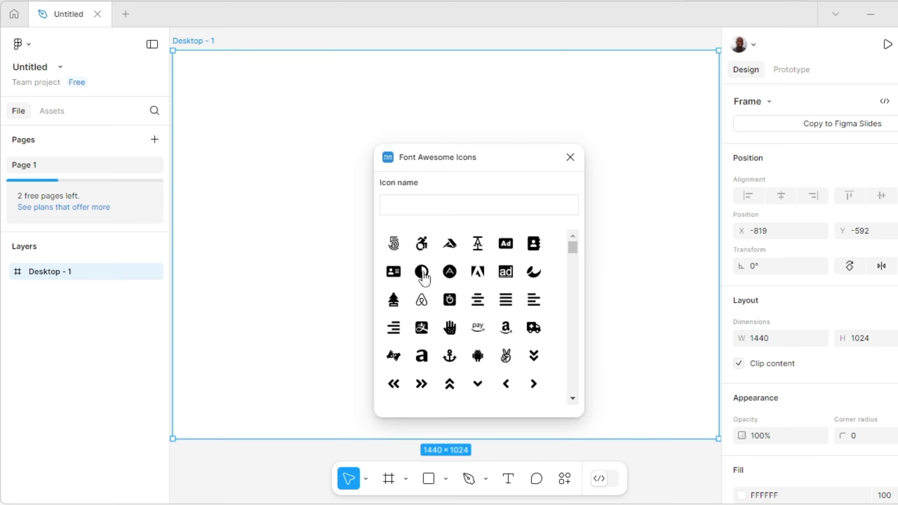
- Browse the Font Awesome icons and insert the arrow-alt-circle-up icon
{"action": "scroll", "coordinate": [426, 290], "scroll_direction": "down", "scroll_amount": 1}
{"action": "scroll", "coordinate": [427, 297], "scroll_direction": "down", "scroll_amount": 5}
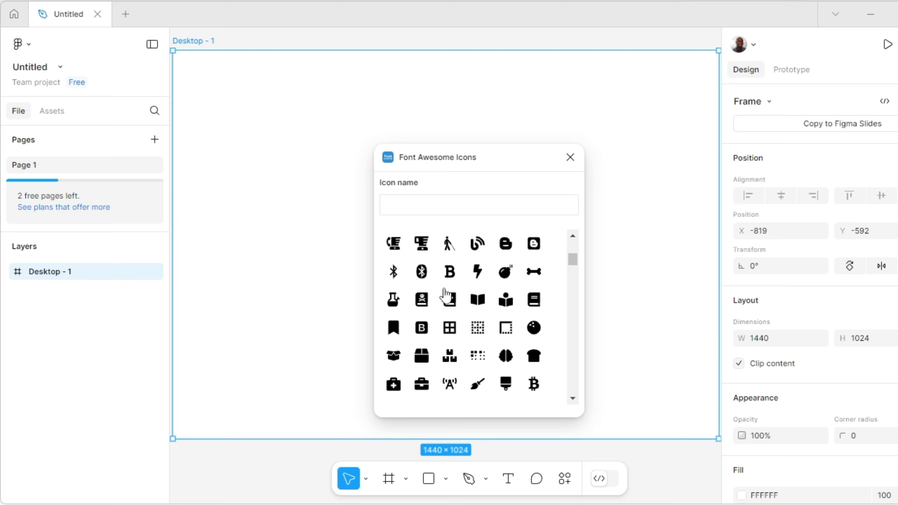
{"action": "scroll", "coordinate": [474, 301], "scroll_direction": "up", "scroll_amount": 2}
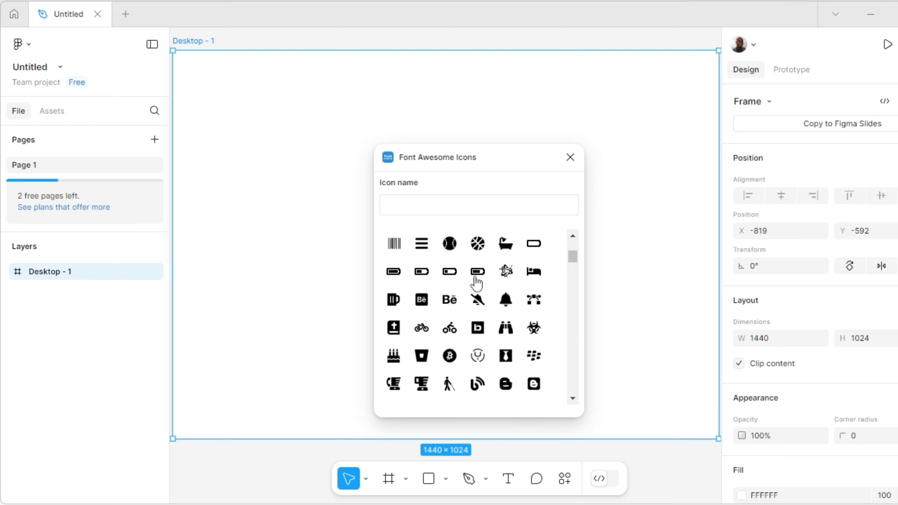
{"action": "scroll", "coordinate": [477, 287], "scroll_direction": "up", "scroll_amount": 3}
{"action": "left_click", "coordinate": [433, 212]}
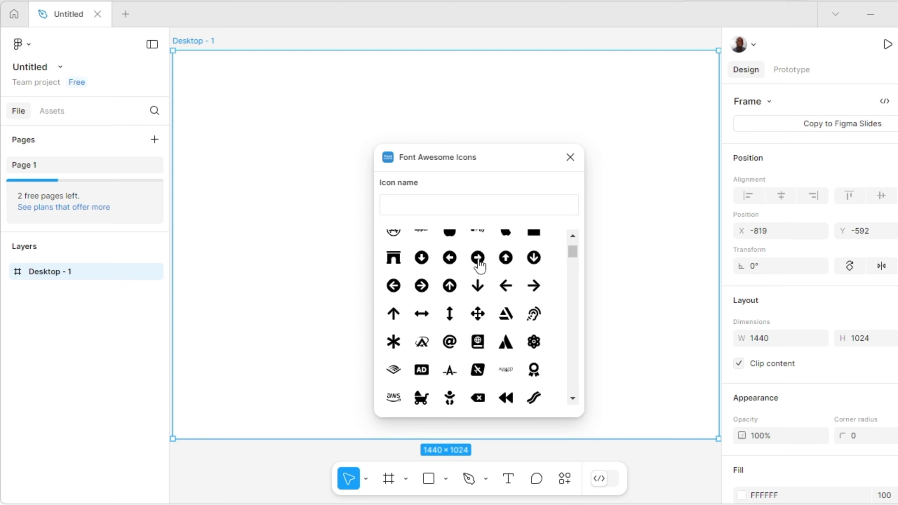
{"action": "left_click", "coordinate": [500, 263]}
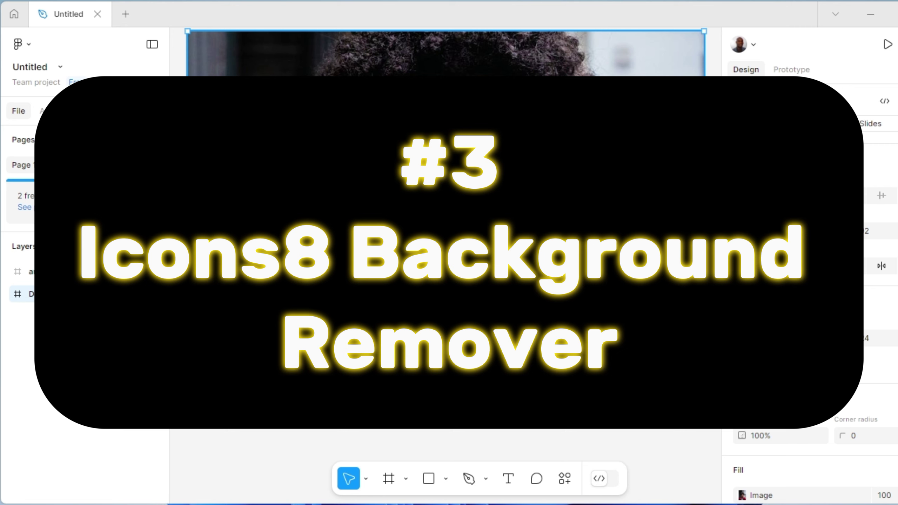
- Remove the background from the Desktop - 1 portrait image using the Icons8 Background Remover plugin
{"action": "right_click", "coordinate": [595, 173]}
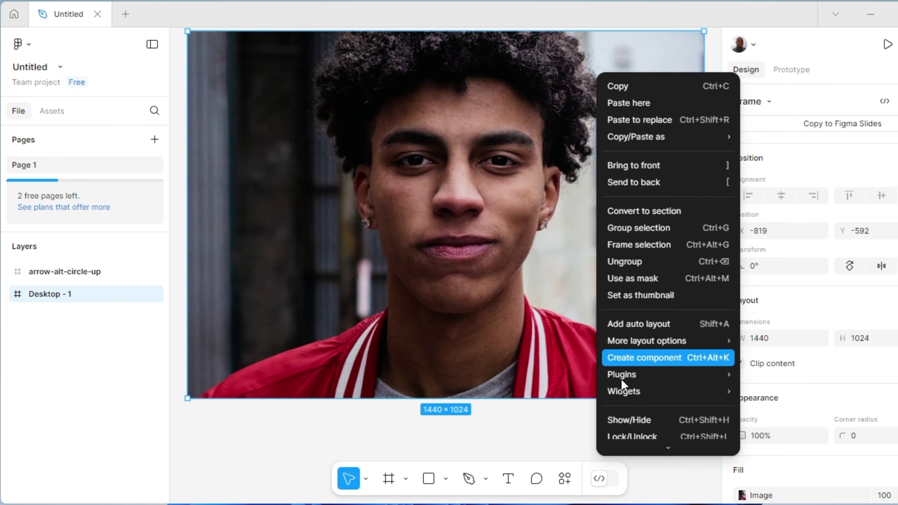
{"action": "mouse_move", "coordinate": [632, 374]}
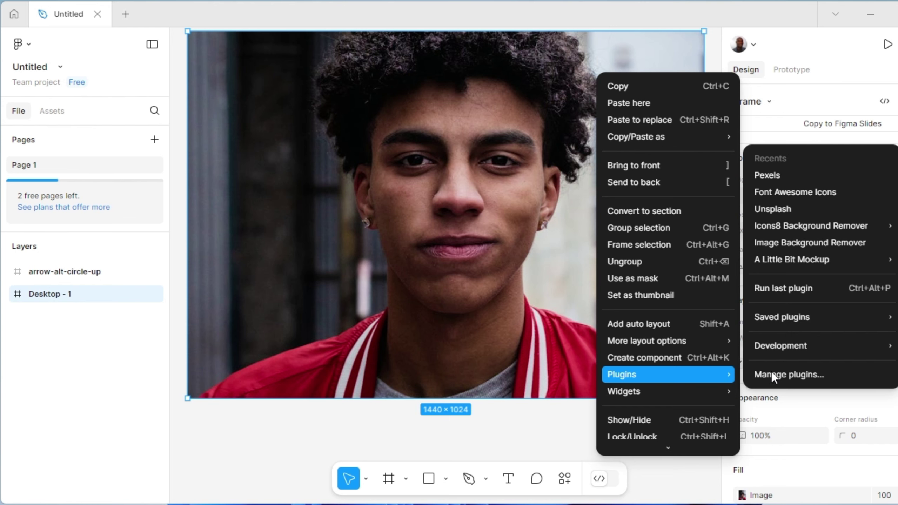
{"action": "left_click", "coordinate": [785, 372]}
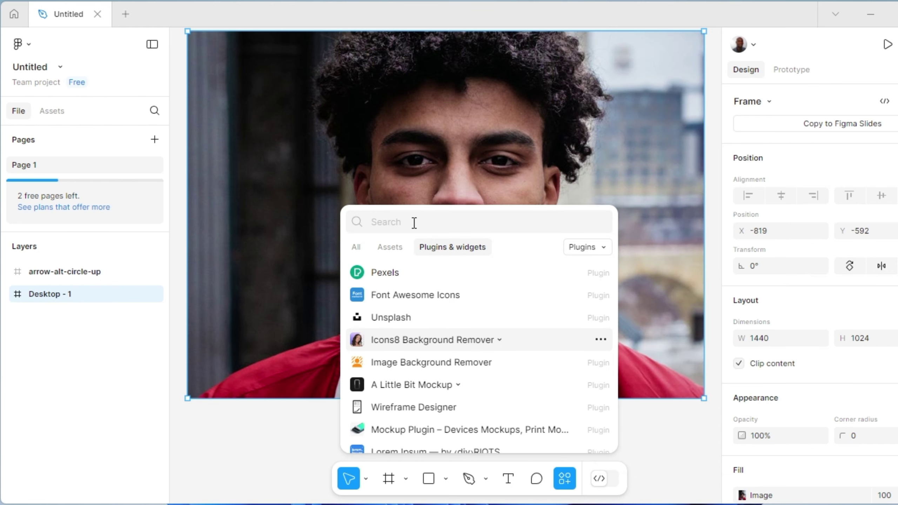
{"action": "left_click", "coordinate": [414, 223]}
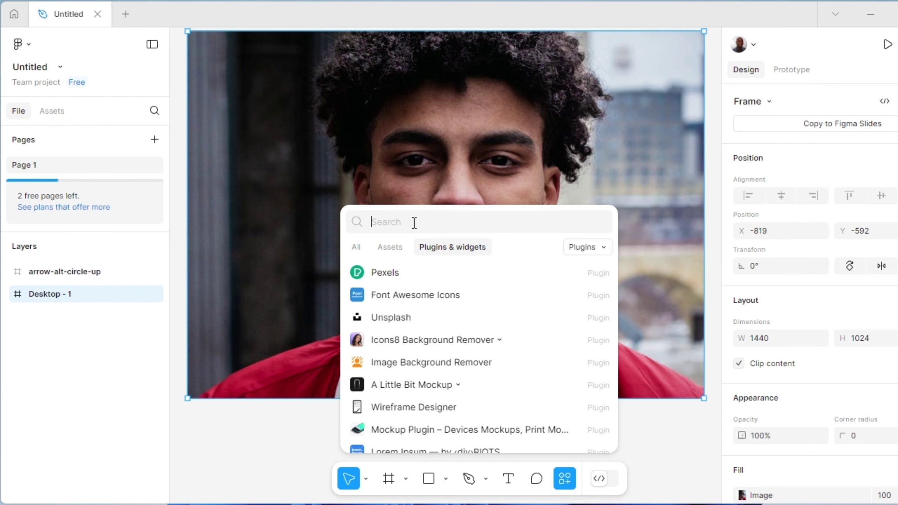
{"action": "type", "text": "Icons8 background remover"}
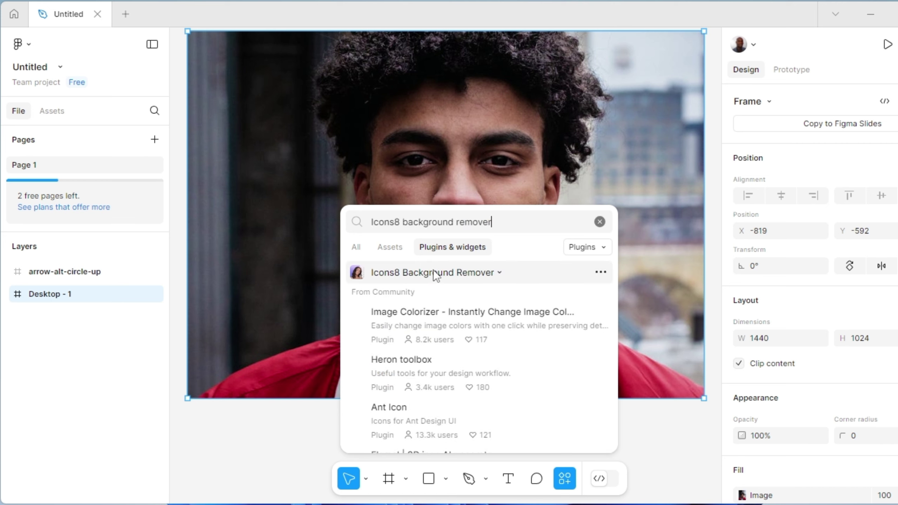
{"action": "left_click", "coordinate": [435, 276]}
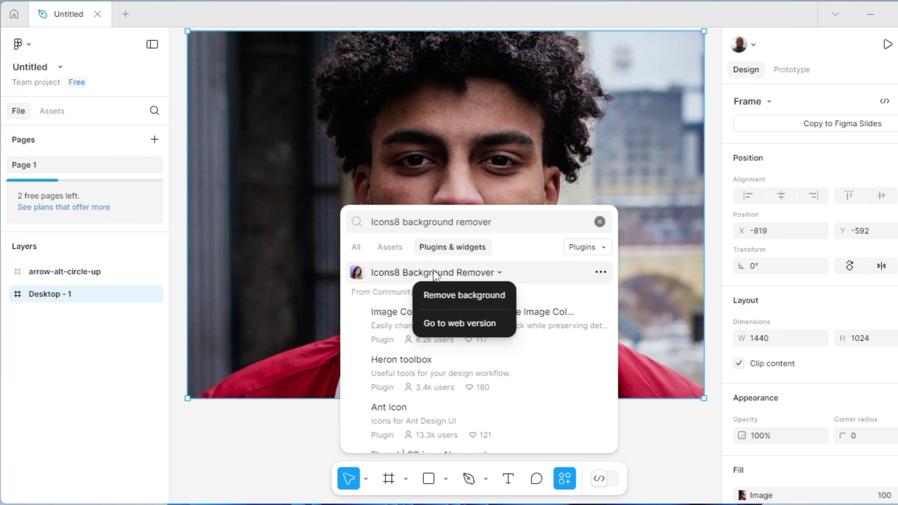
{"action": "left_click", "coordinate": [446, 295]}
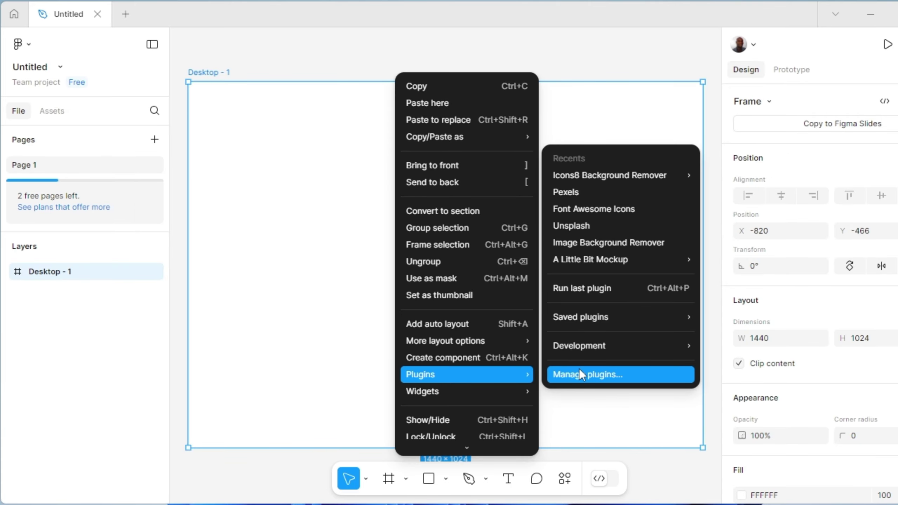
- Search the plugins for "Illustration kit" and run that plugin on the empty Desktop - 1 frame
{"action": "left_click", "coordinate": [587, 374]}
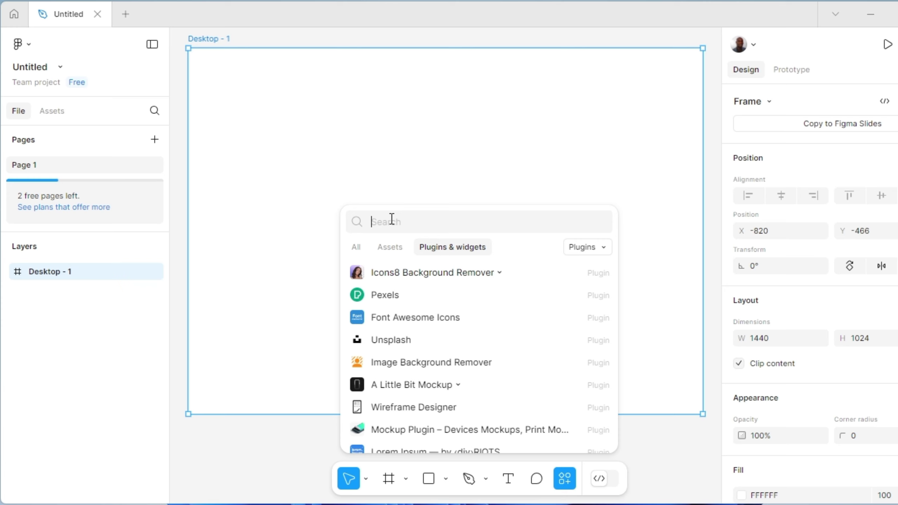
{"action": "type", "text": "Illustration kit"}
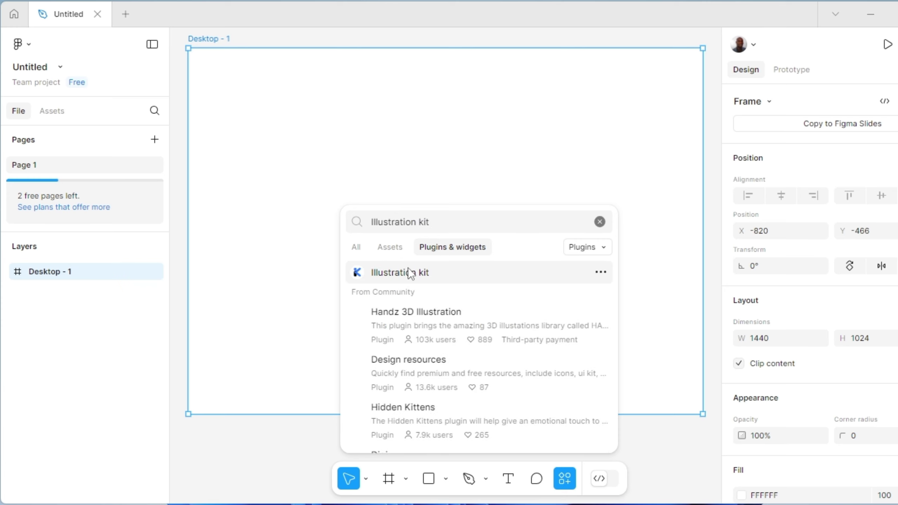
{"action": "left_click", "coordinate": [410, 273]}
- Browse the Illustration kit library, insert the Designer illustration and close the plugin
{"action": "scroll", "coordinate": [499, 243], "scroll_direction": "down", "scroll_amount": 5}
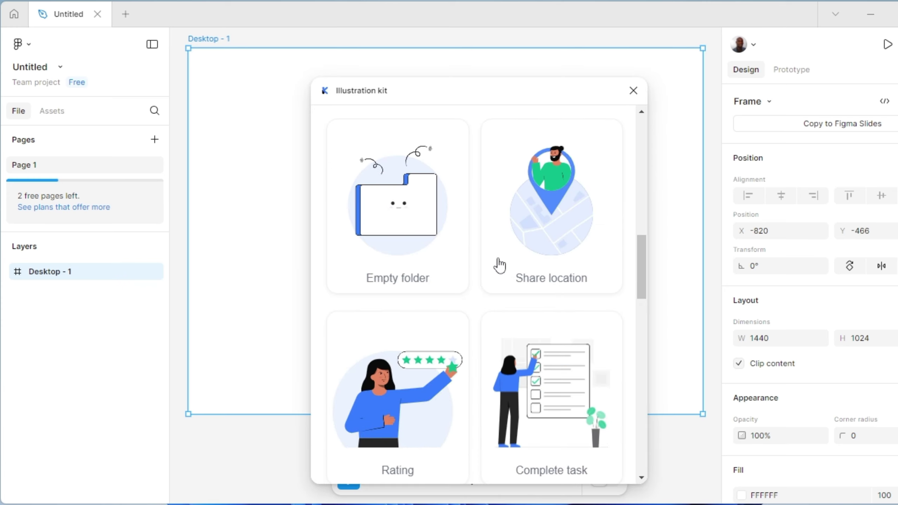
{"action": "scroll", "coordinate": [490, 269], "scroll_direction": "down", "scroll_amount": 4}
{"action": "scroll", "coordinate": [483, 279], "scroll_direction": "down", "scroll_amount": 6}
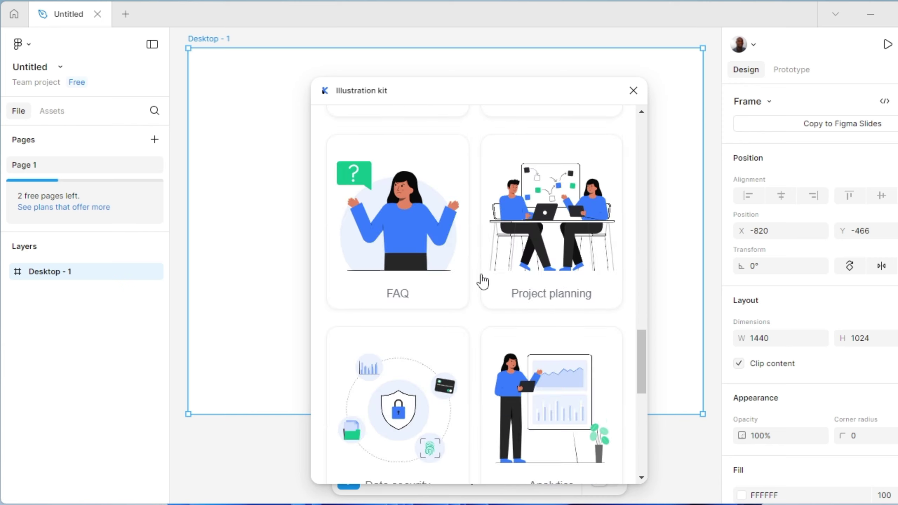
{"action": "scroll", "coordinate": [483, 281], "scroll_direction": "down", "scroll_amount": 6}
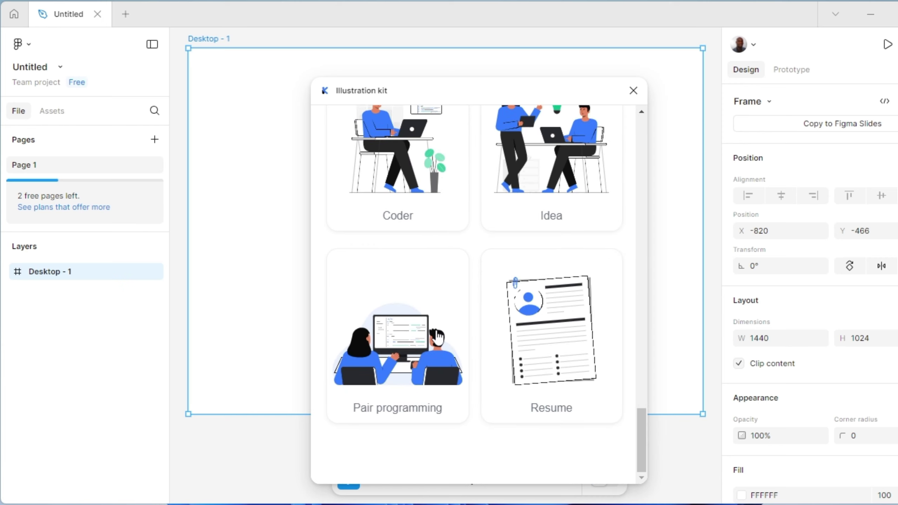
{"action": "scroll", "coordinate": [551, 248], "scroll_direction": "down", "scroll_amount": 5}
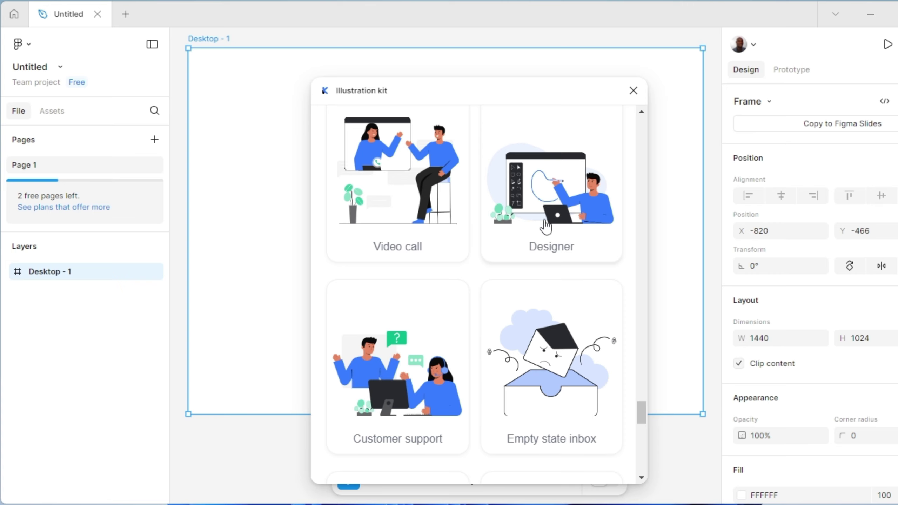
{"action": "left_click", "coordinate": [633, 90]}
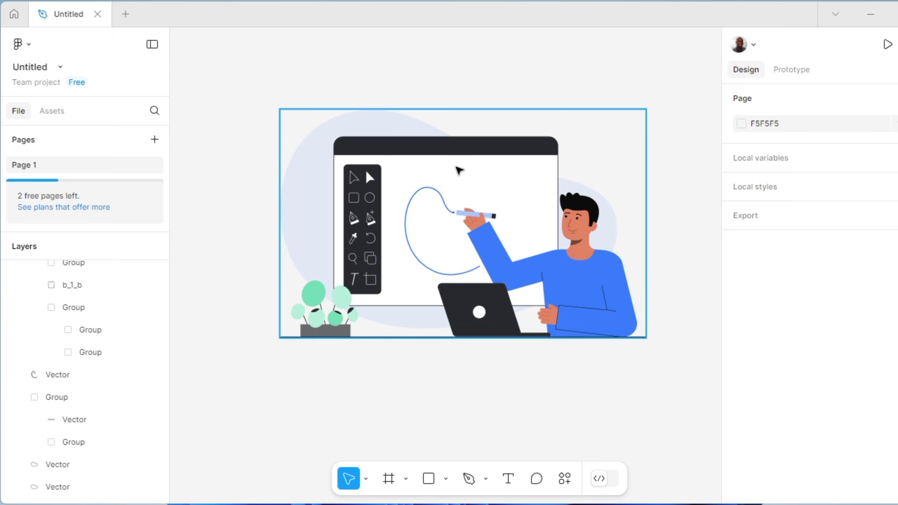
- Select the Designer illustration group and enter it to inspect the layer of the man's blue sweater
{"action": "left_click", "coordinate": [447, 157]}
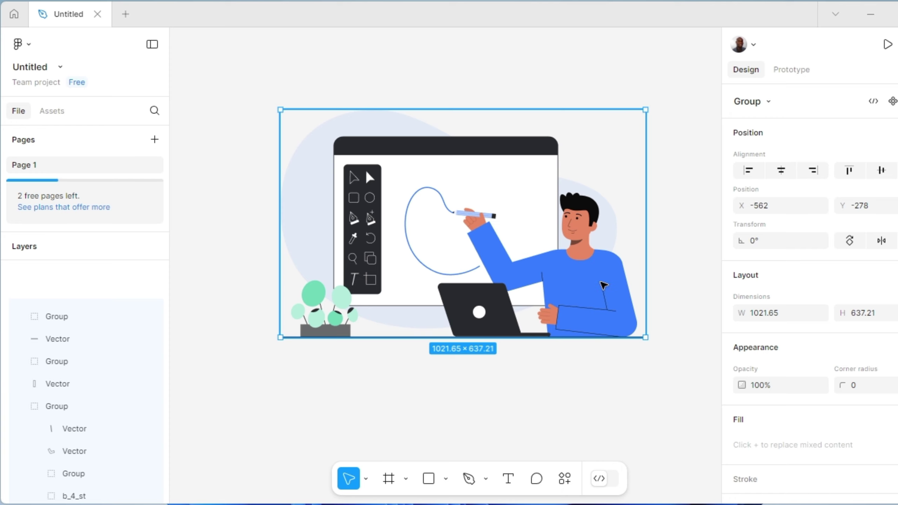
{"action": "double_click", "coordinate": [603, 284]}
{"action": "scroll", "coordinate": [743, 294], "scroll_direction": "down", "scroll_amount": 2}
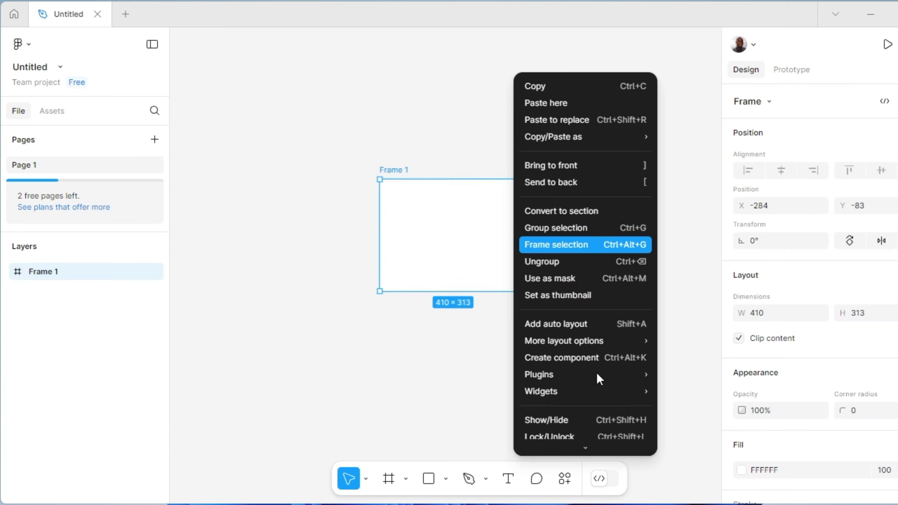
- Generate 5 sentences of placeholder text in the empty text layer with the Lorem Ipsum plugin
{"action": "mouse_move", "coordinate": [603, 376]}
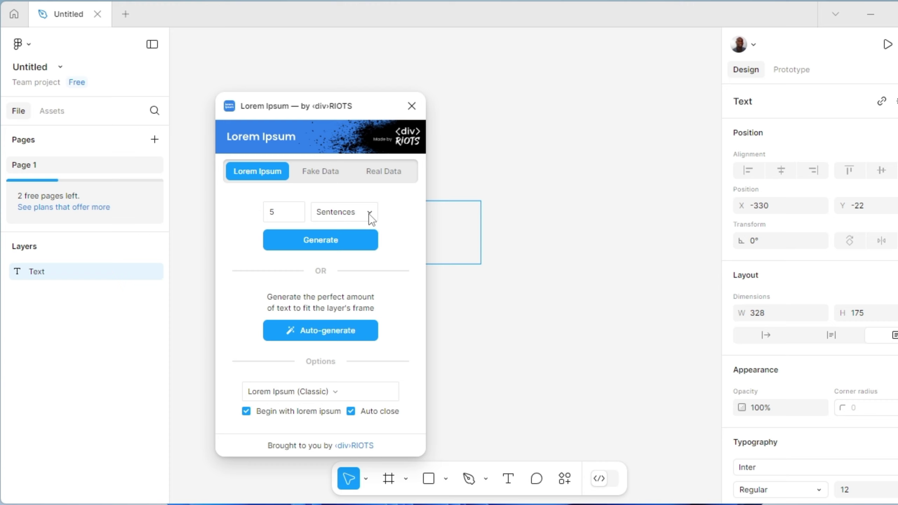
{"action": "left_click", "coordinate": [369, 214]}
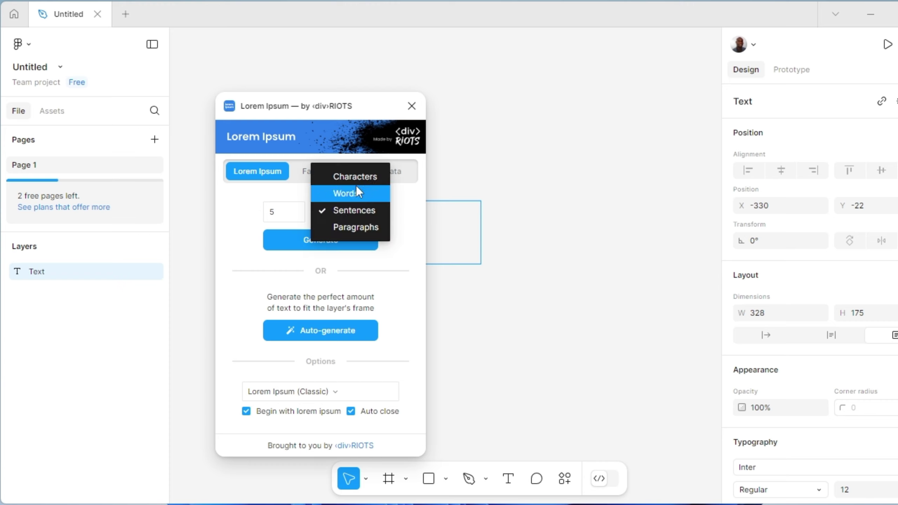
{"action": "left_click", "coordinate": [347, 210]}
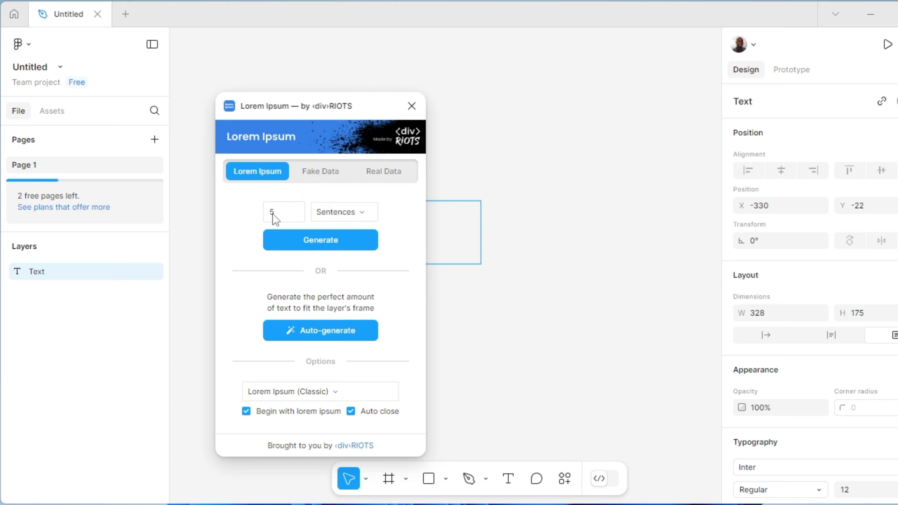
{"action": "left_click", "coordinate": [315, 245]}
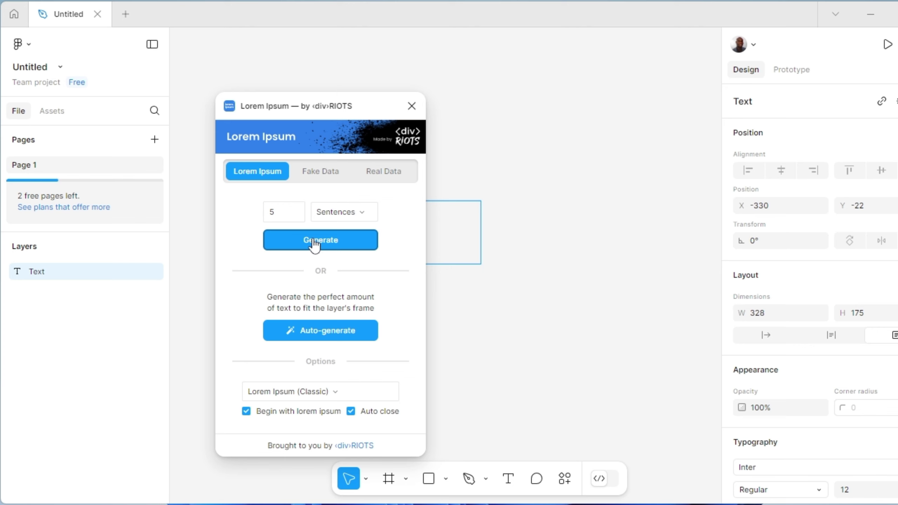